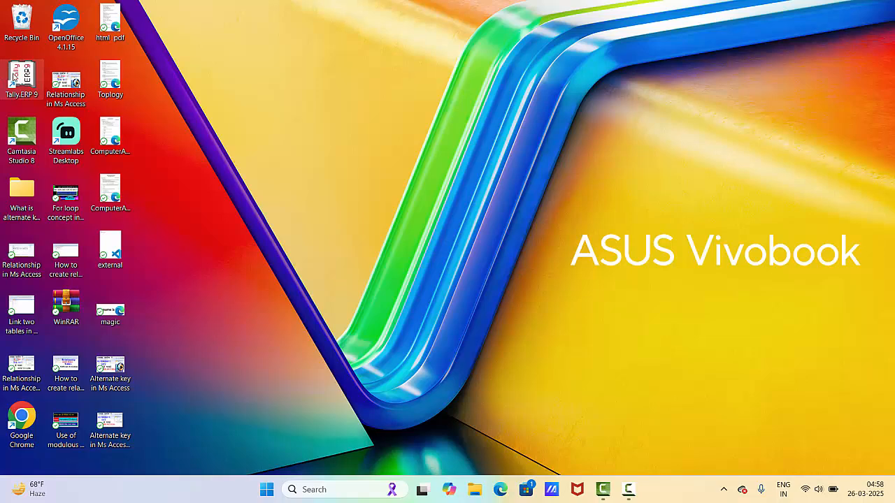
Open Tally.ERP 9 and start working in Educational Mode.
{"action": "double_click", "coordinate": [21, 74]}
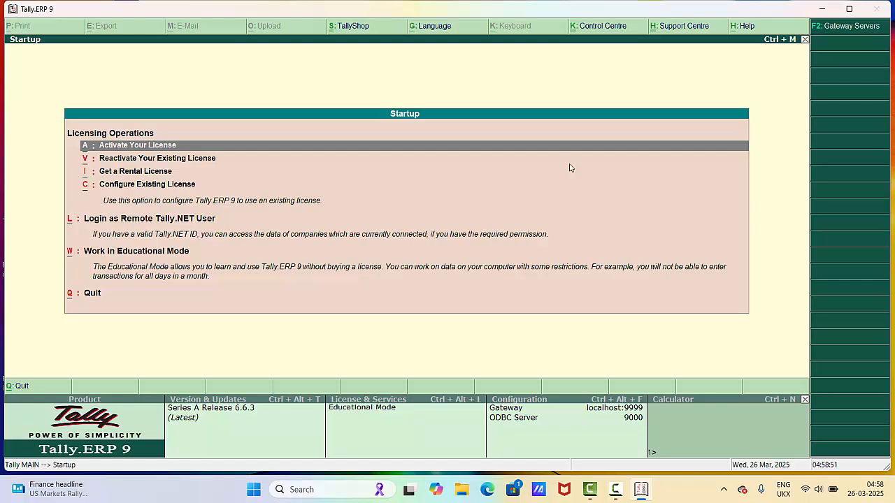
{"action": "left_click", "coordinate": [167, 252]}
{"action": "left_click", "coordinate": [168, 252]}
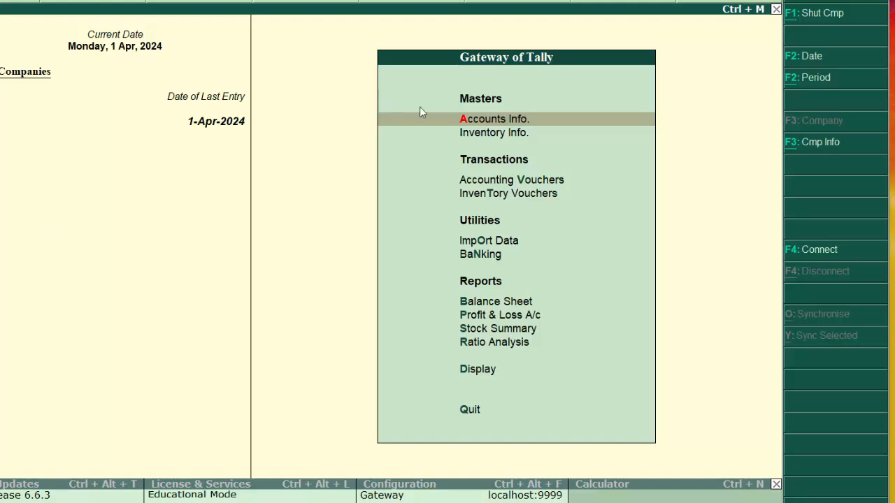
{"action": "left_click", "coordinate": [467, 133]}
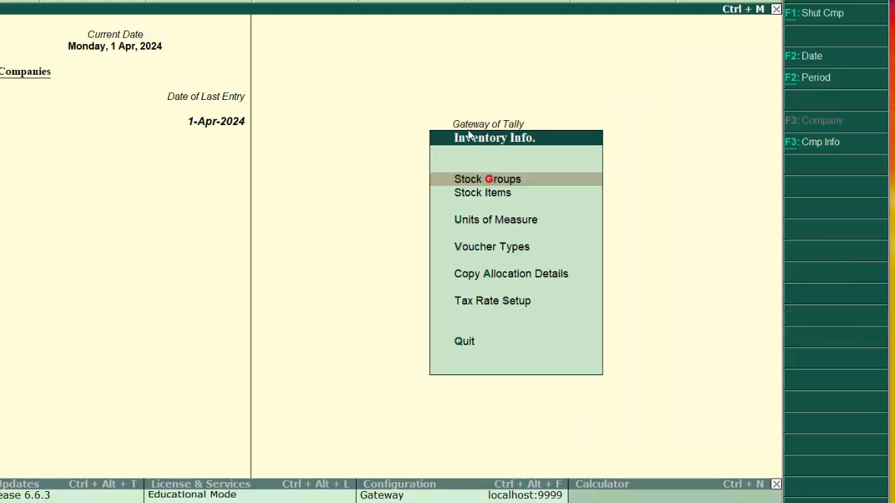
{"action": "key", "text": "Escape"}
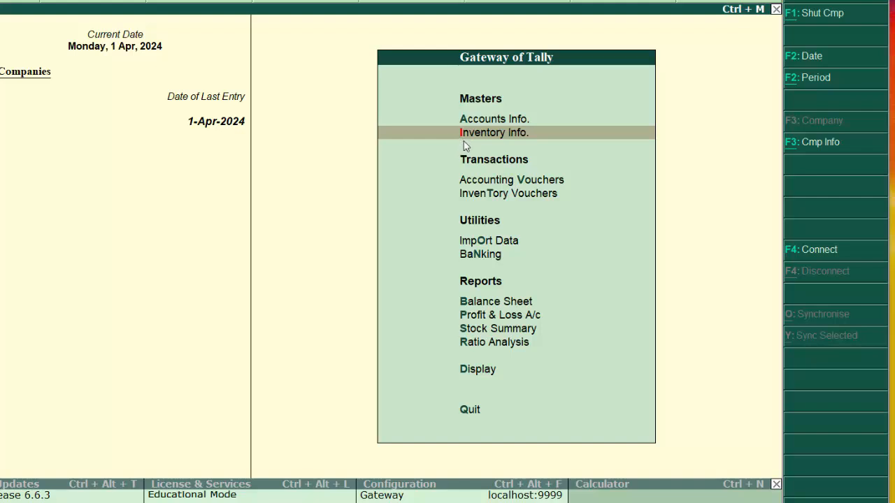
{"action": "left_click", "coordinate": [489, 121]}
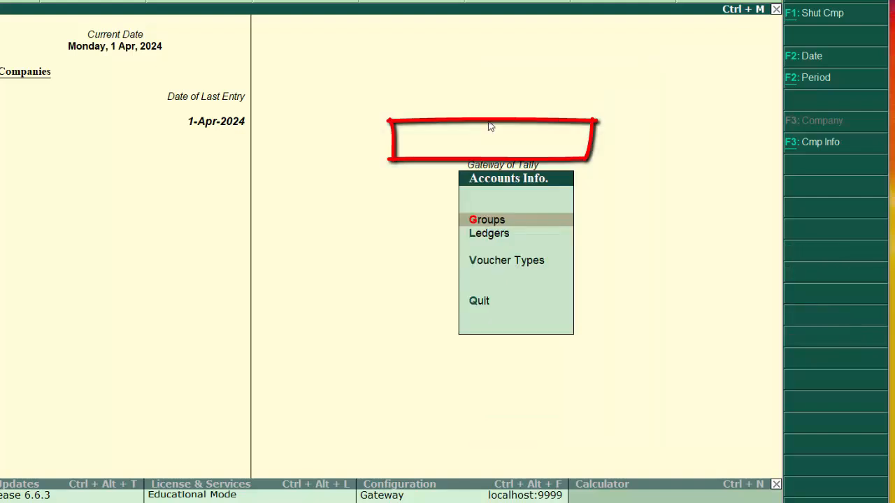
{"action": "key", "text": "Escape"}
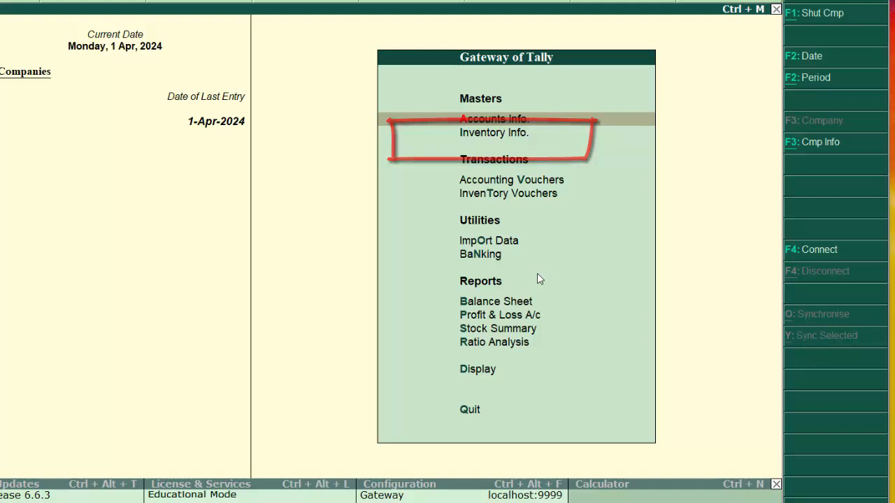
View the company's Balance Sheet report and return to the Gateway of Tally.
{"action": "key", "text": "Down"}
{"action": "key", "text": "Down"}
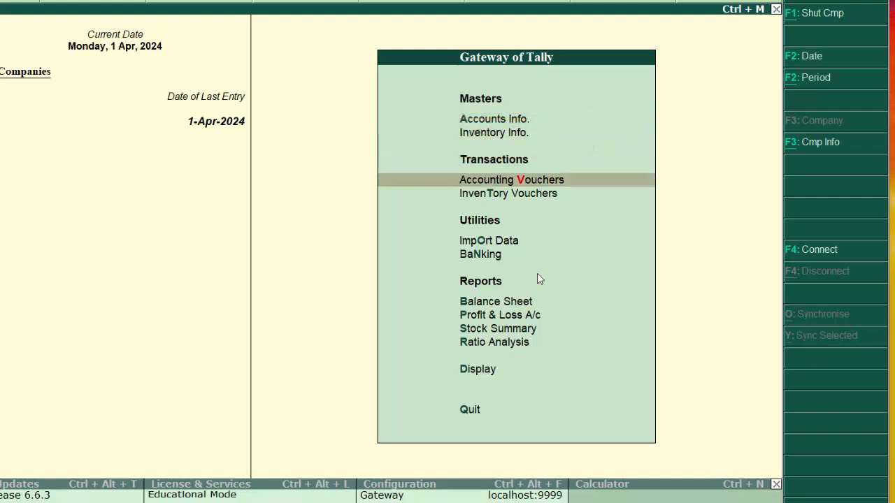
{"action": "key", "text": "Down"}
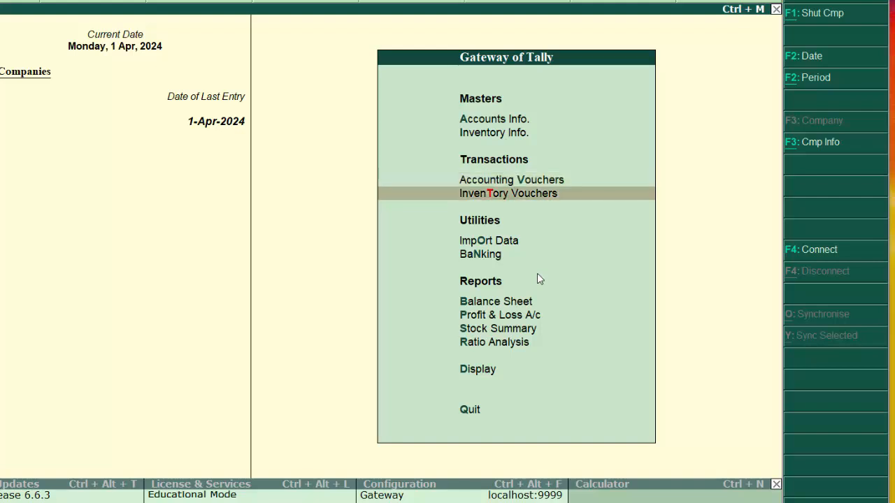
{"action": "key", "text": "Down"}
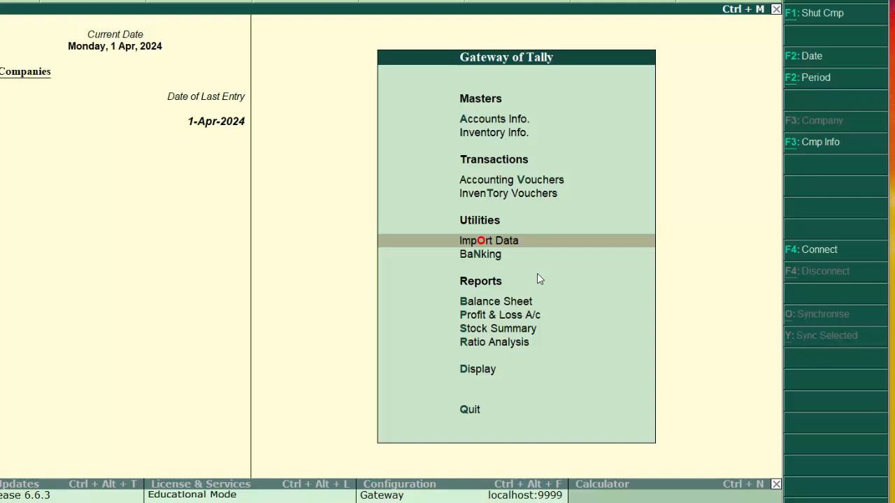
{"action": "key", "text": "Down"}
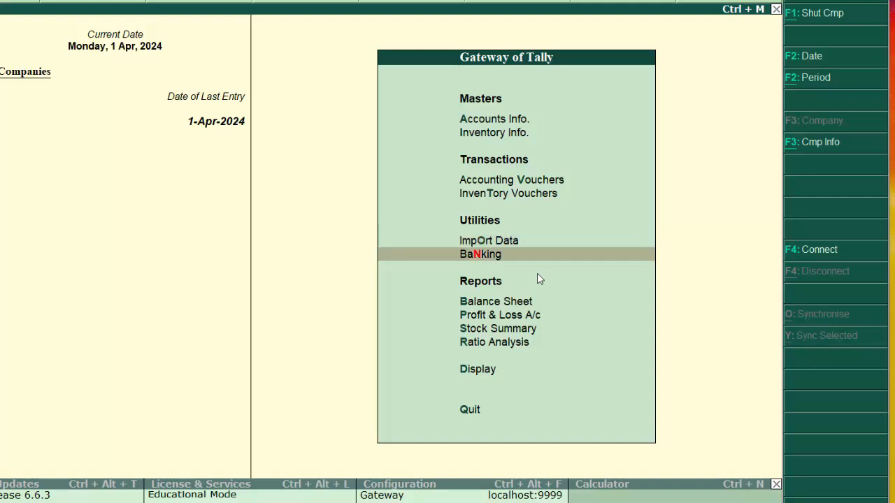
{"action": "key", "text": "Down"}
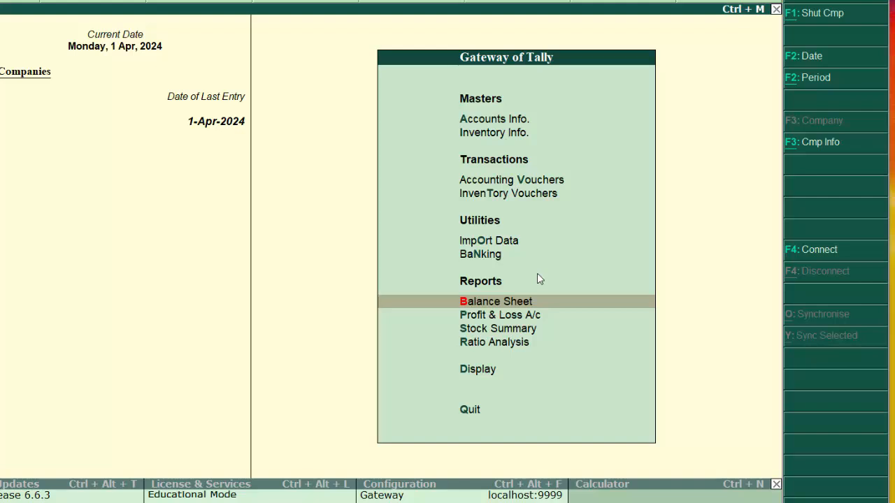
{"action": "key", "text": "Return"}
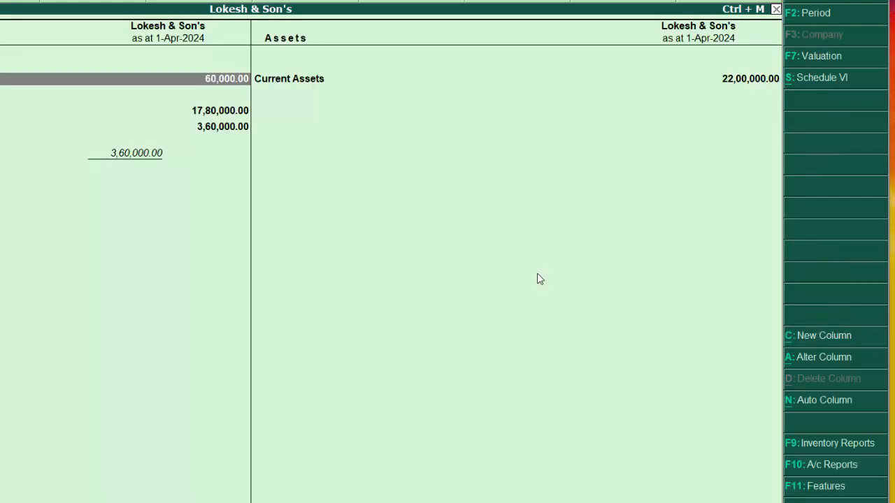
{"action": "key", "text": "Escape"}
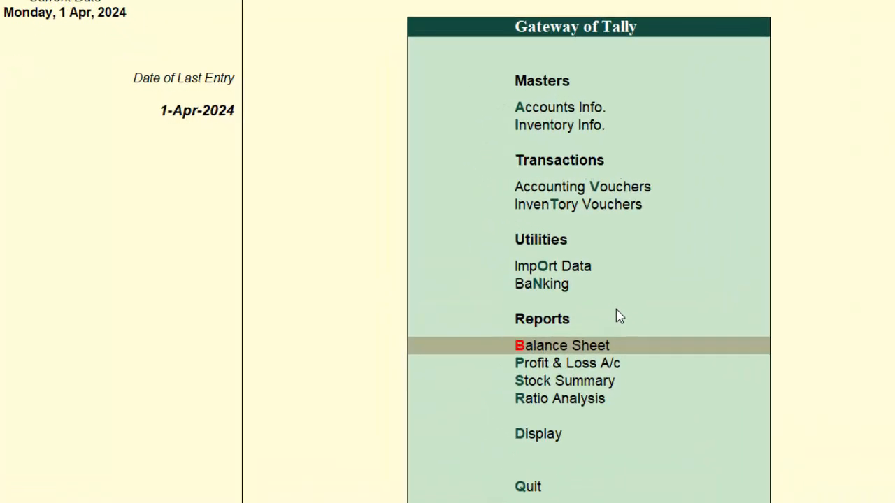
Open the GST tax rate setup for stock items from the inventory masters.
{"action": "key", "text": "Up"}
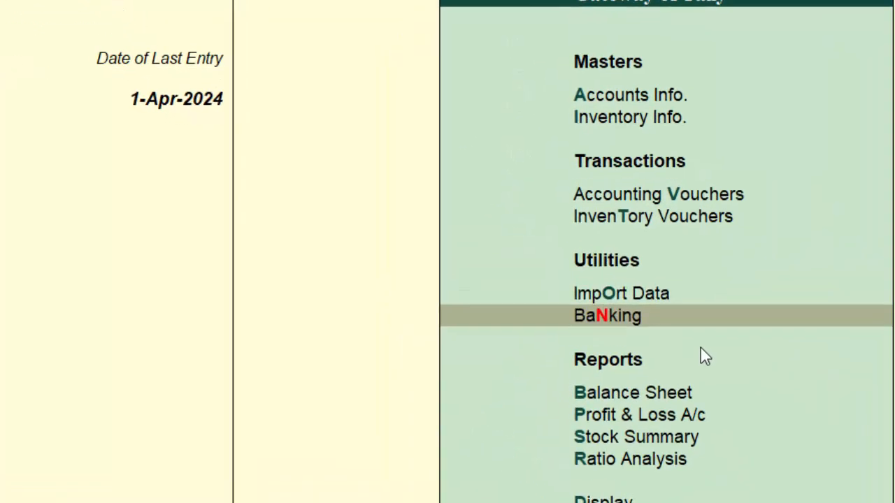
{"action": "key", "text": "Up"}
{"action": "key", "text": "Up"}
{"action": "key", "text": "Up"}
{"action": "key", "text": "Up"}
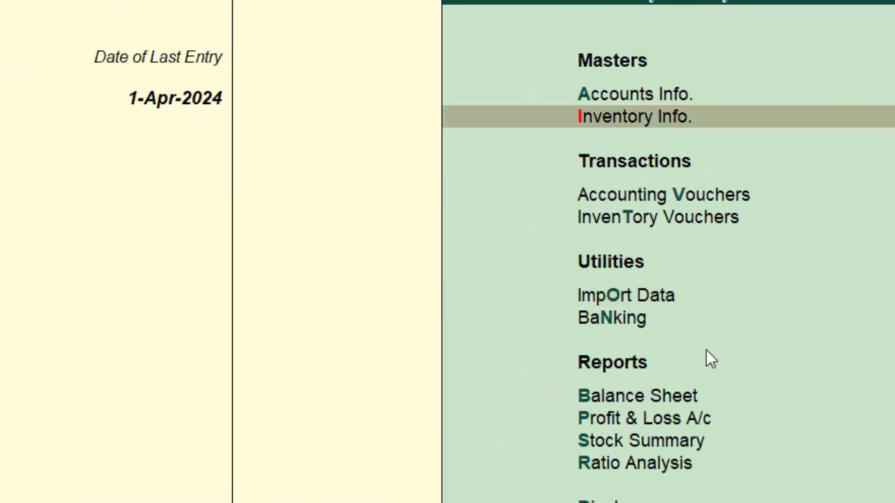
{"action": "key", "text": "Return"}
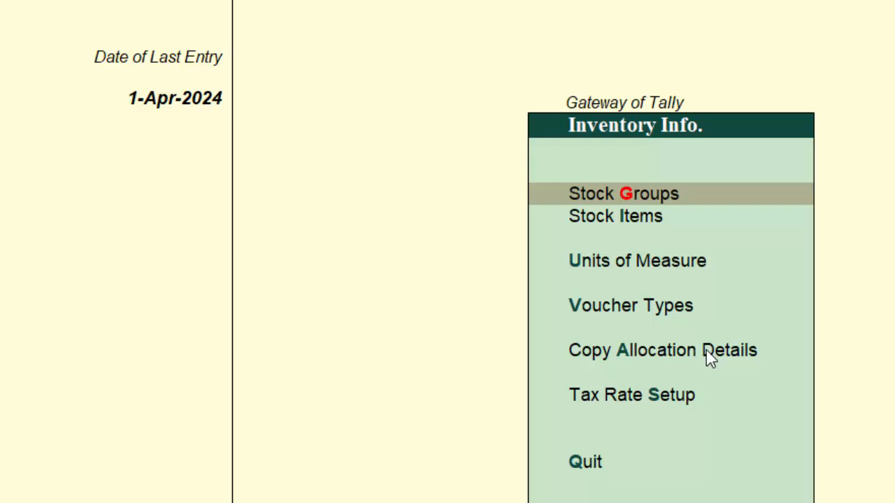
{"action": "key", "text": "Down"}
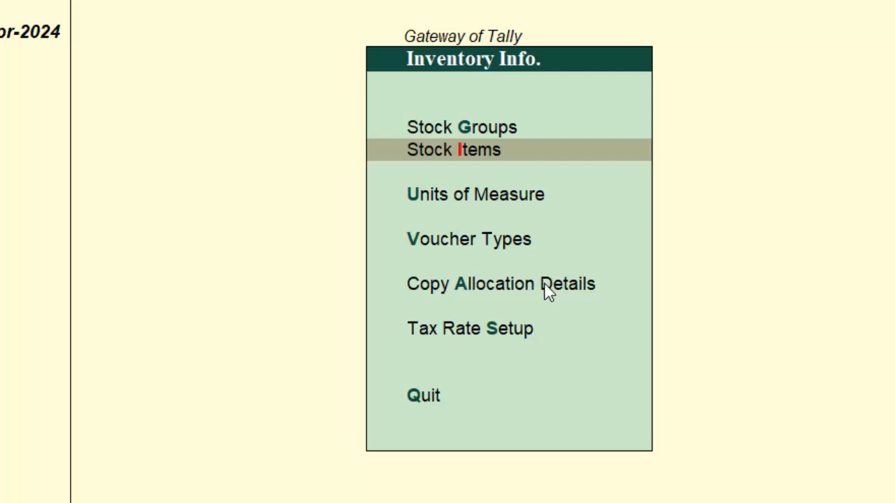
{"action": "key", "text": "Down"}
{"action": "key", "text": "Down"}
{"action": "key", "text": "Down"}
{"action": "key", "text": "Down"}
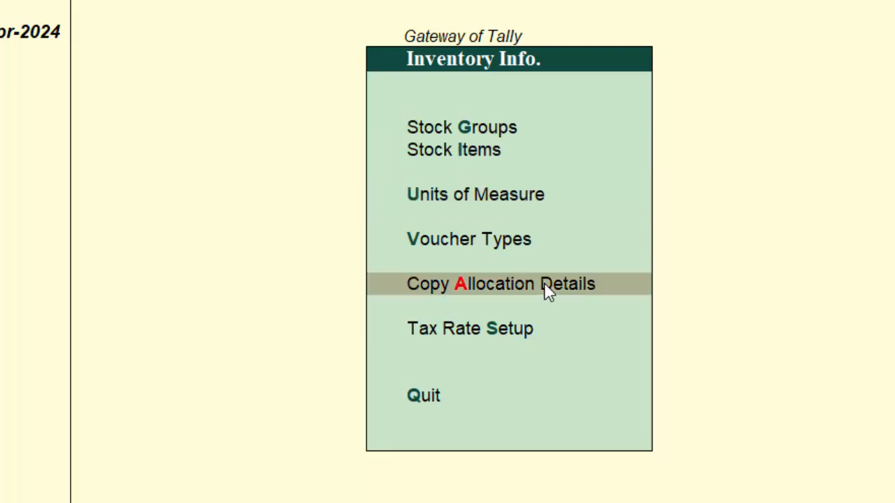
{"action": "key", "text": "Return"}
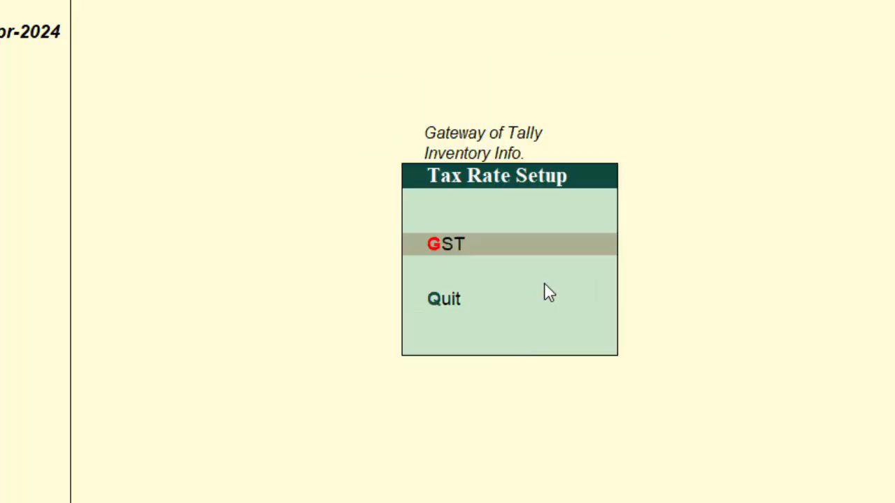
{"action": "key", "text": "Return"}
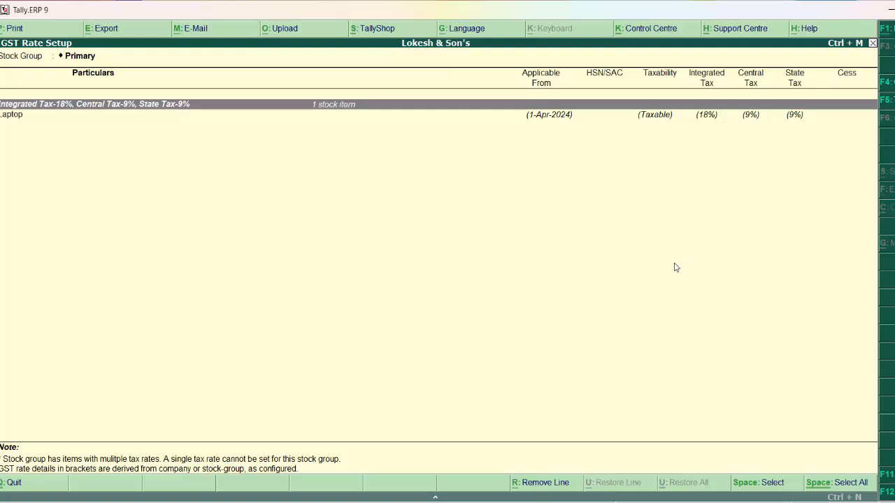
Examine the Laptop stock item's GST rates and return to the Gateway of Tally.
{"action": "key", "text": "Down"}
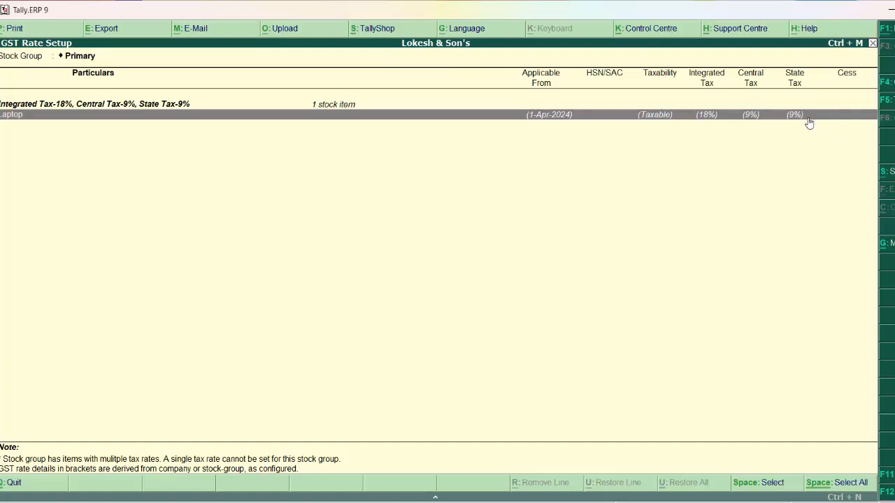
{"action": "key", "text": "Up"}
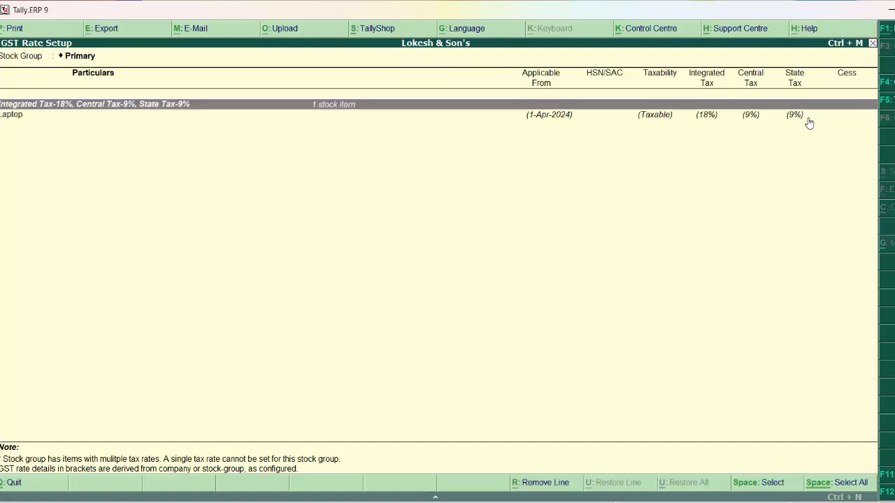
{"action": "key", "text": "Escape"}
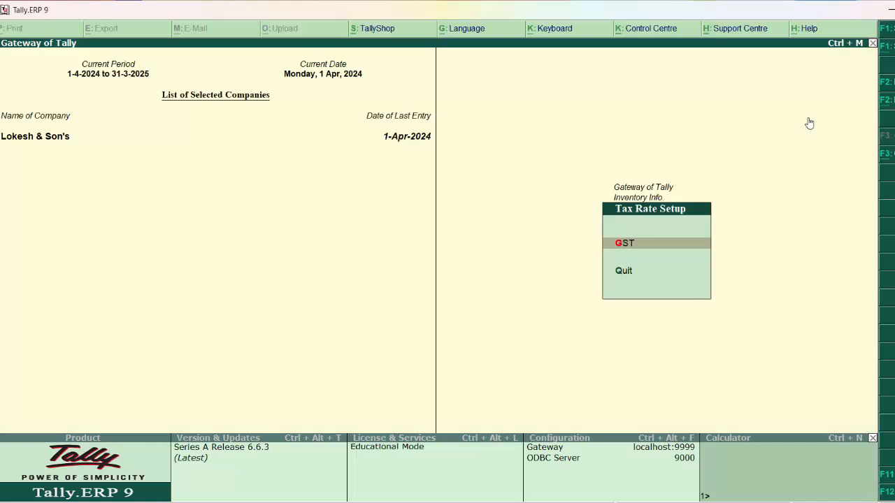
{"action": "key", "text": "Escape"}
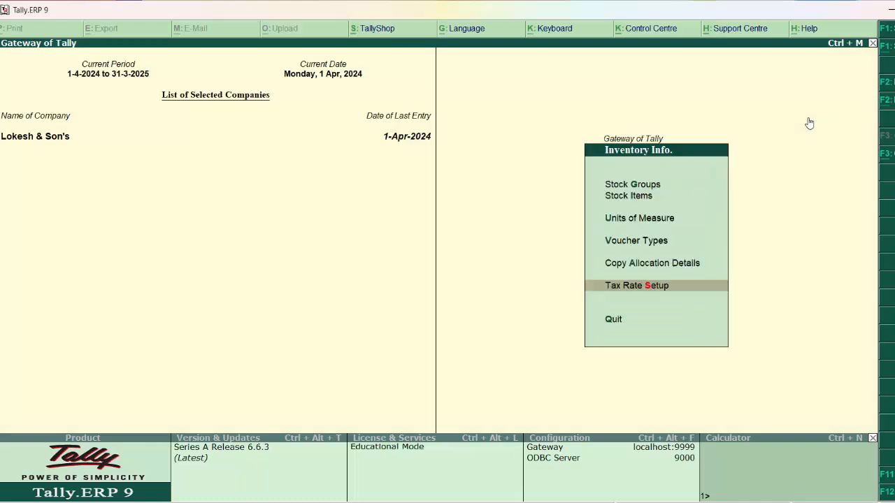
{"action": "key", "text": "Escape"}
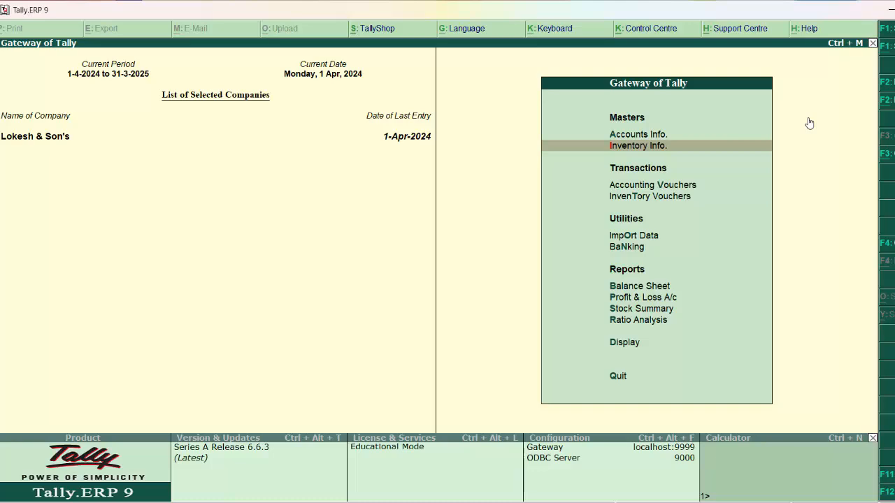
View the blank single-ledger creation form and leave it without creating a ledger.
{"action": "key", "text": "Up"}
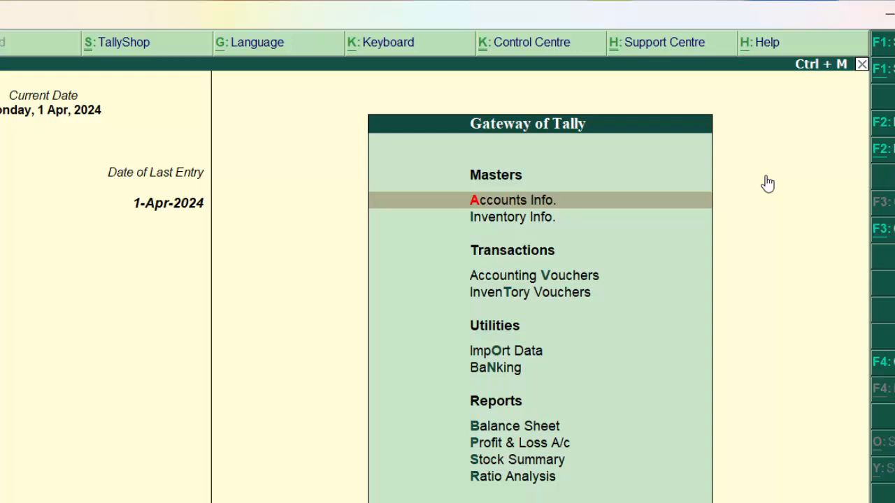
{"action": "key", "text": "Return"}
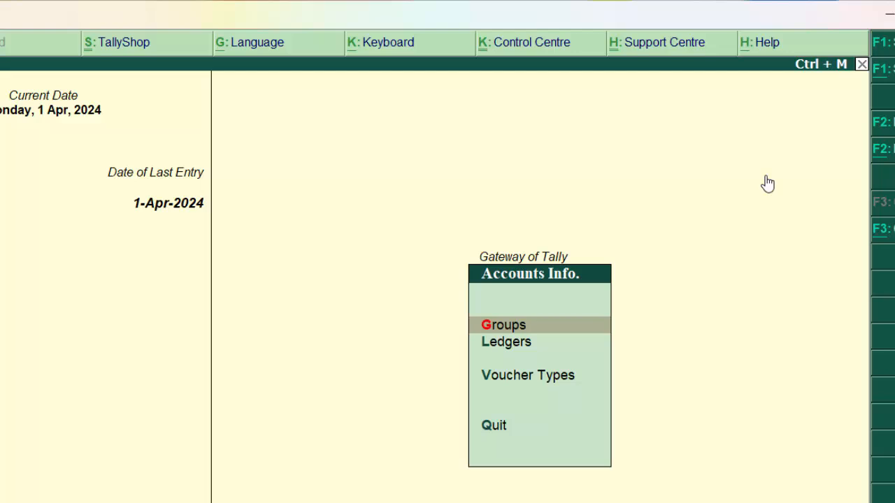
{"action": "key", "text": "Down"}
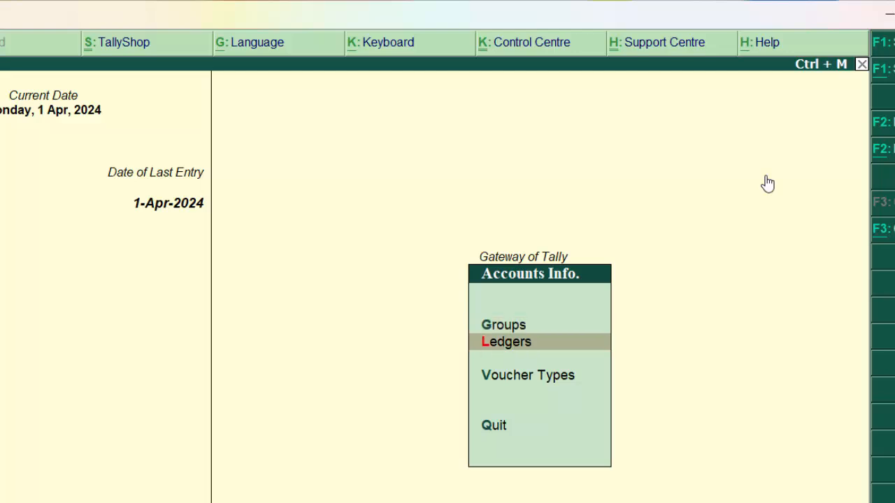
{"action": "key", "text": "Return"}
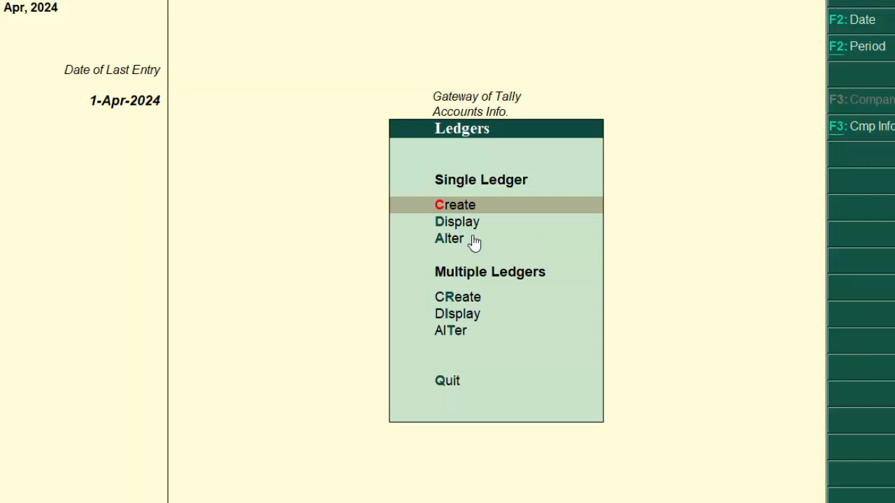
{"action": "key", "text": "Return"}
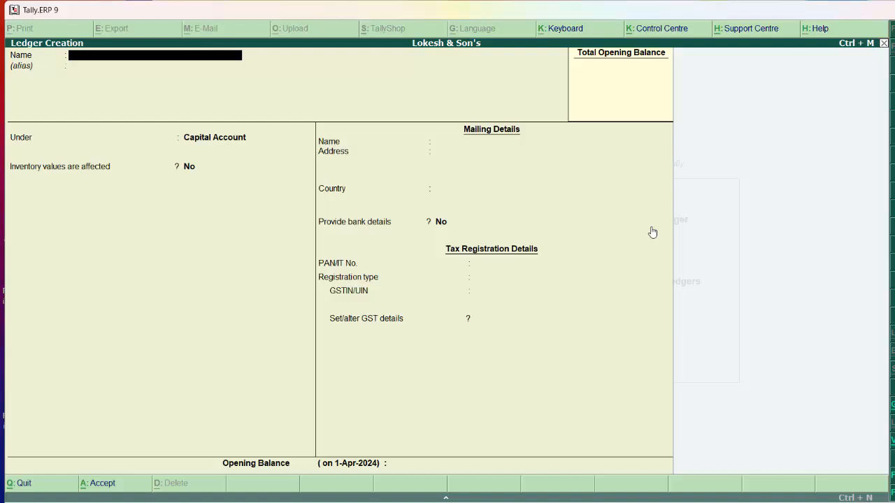
{"action": "key", "text": "Escape"}
{"action": "key", "text": "y"}
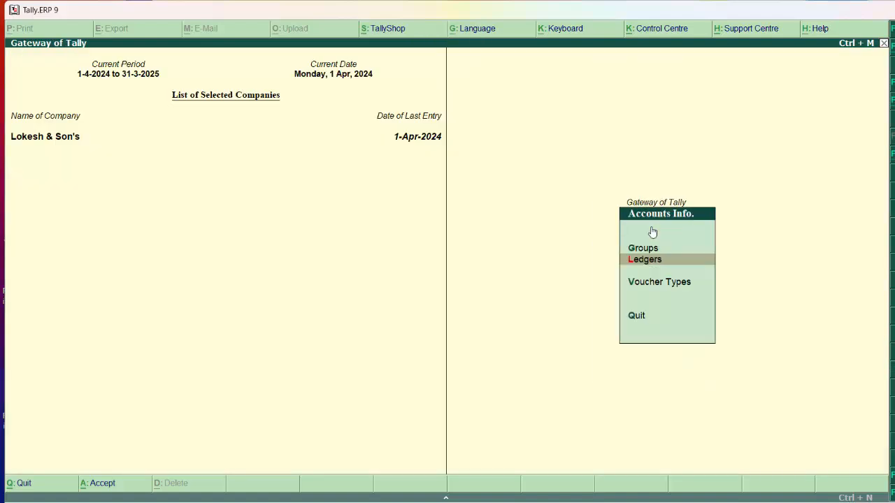
Open accounting voucher entry and switch the new voucher to the Purchase type.
{"action": "key", "text": "Escape"}
{"action": "key", "text": "v"}
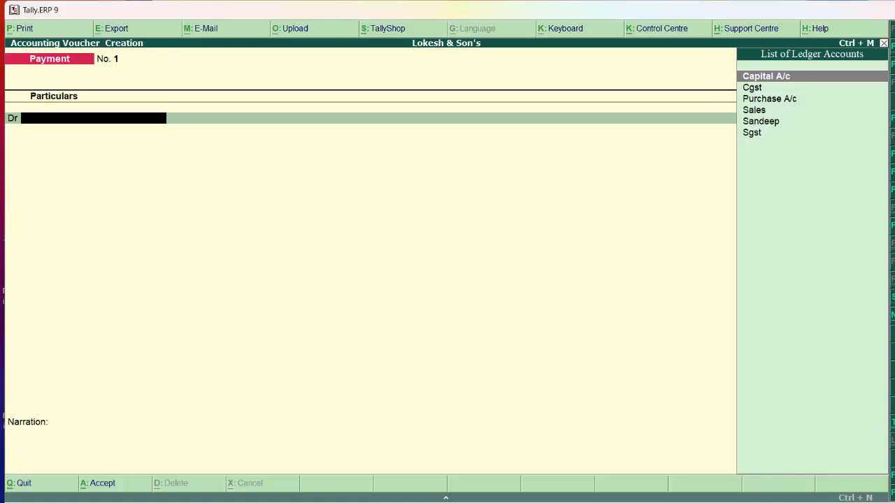
{"action": "key", "text": "F9"}
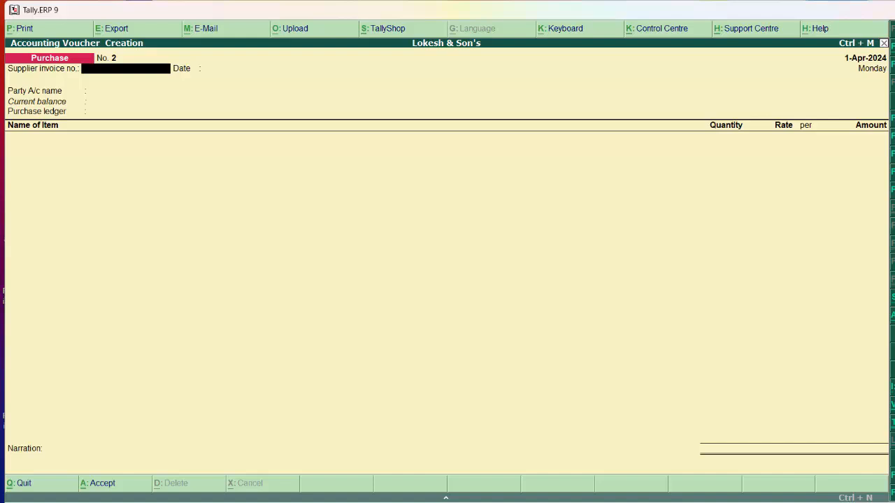
In the company's accounting features, enable debit and credit notes, allow recording both in invoice mode, and save the settings.
{"action": "key", "text": "F11"}
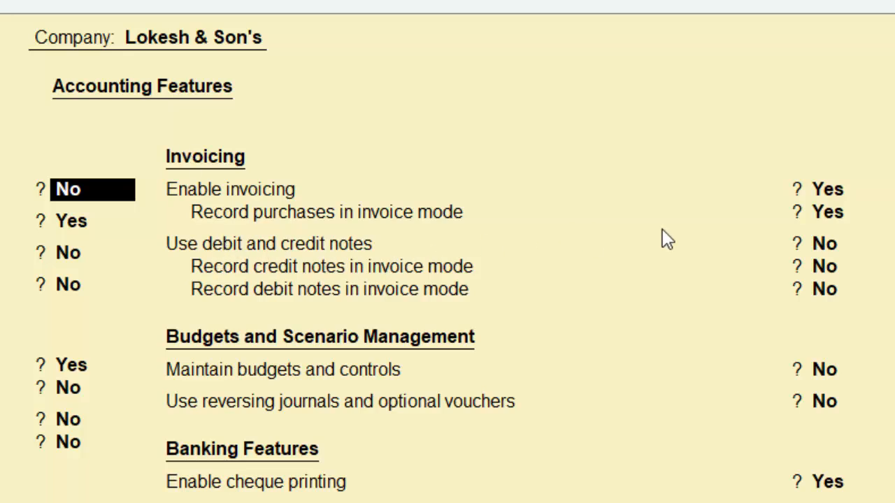
{"action": "left_click", "coordinate": [841, 245]}
{"action": "key", "text": "Return"}
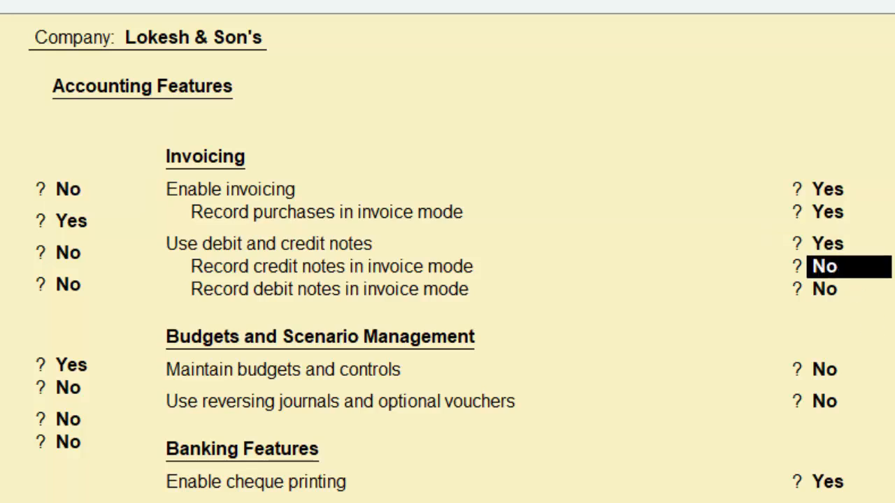
{"action": "type", "text": "y"}
{"action": "key", "text": "Return"}
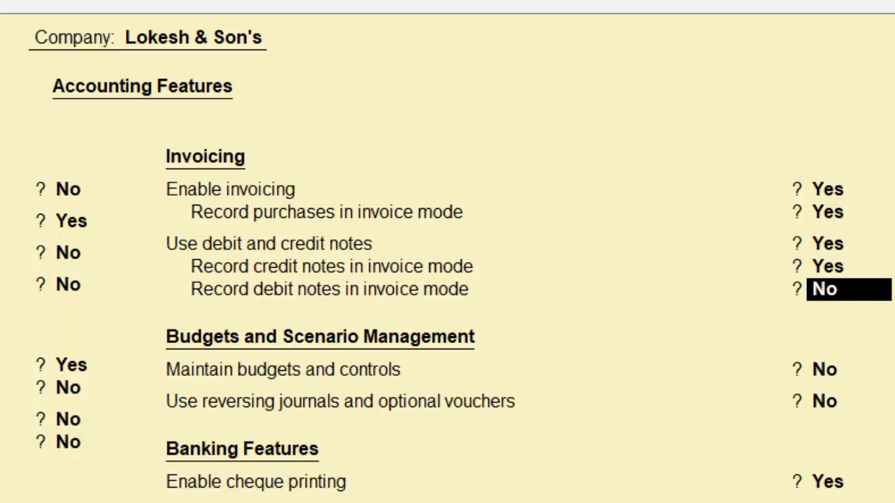
{"action": "type", "text": "y"}
{"action": "key", "text": "Return"}
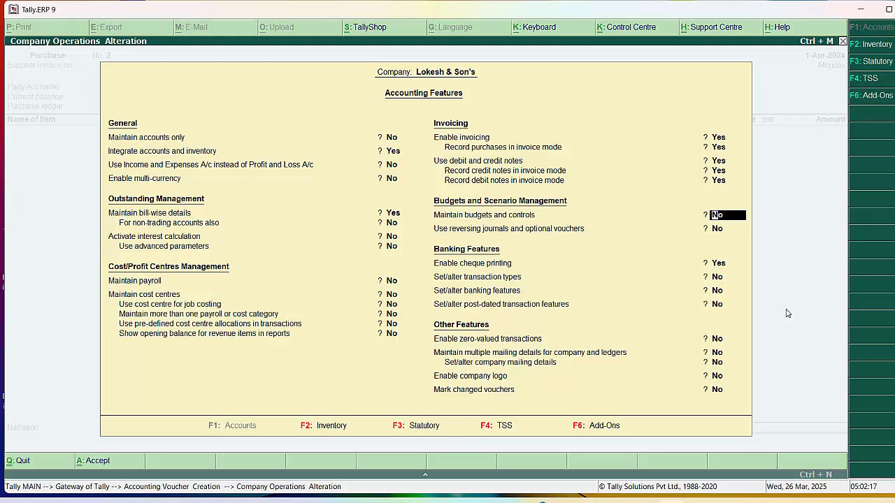
{"action": "key", "text": "ctrl+a"}
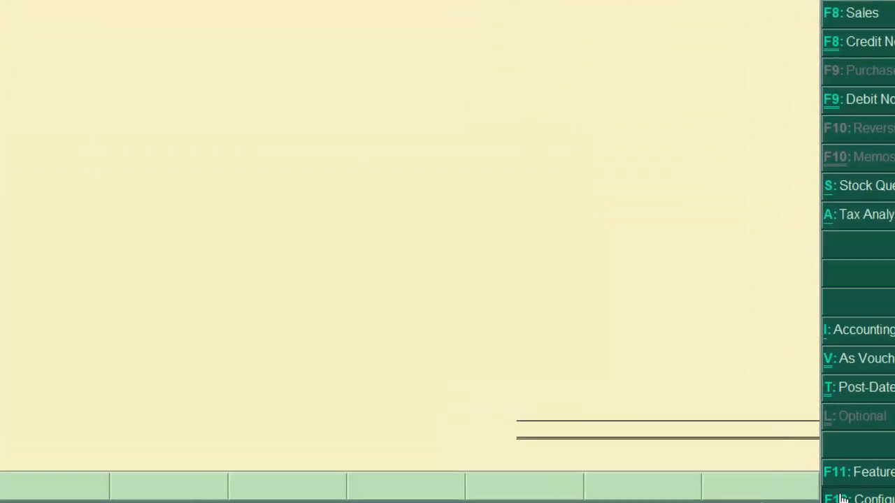
Review the purchase invoice's standard and advanced configuration options, then accept the standard configuration and return to the voucher.
{"action": "left_click", "coordinate": [765, 466]}
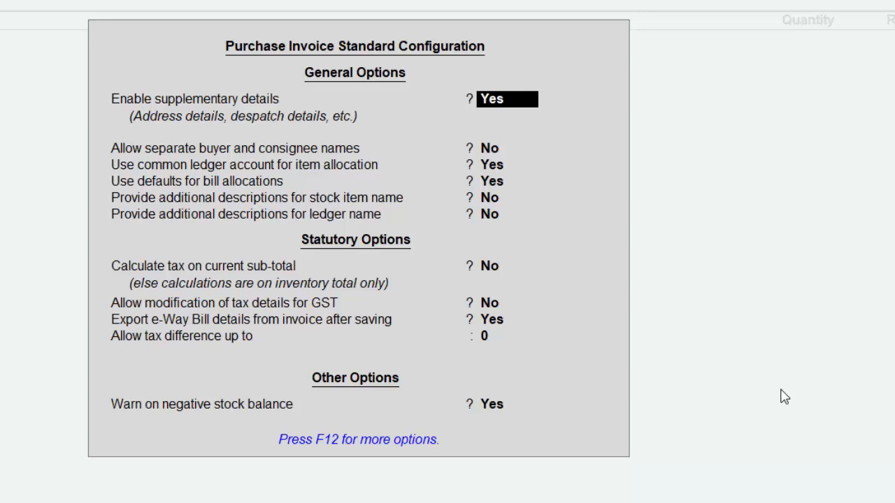
{"action": "key", "text": "F12"}
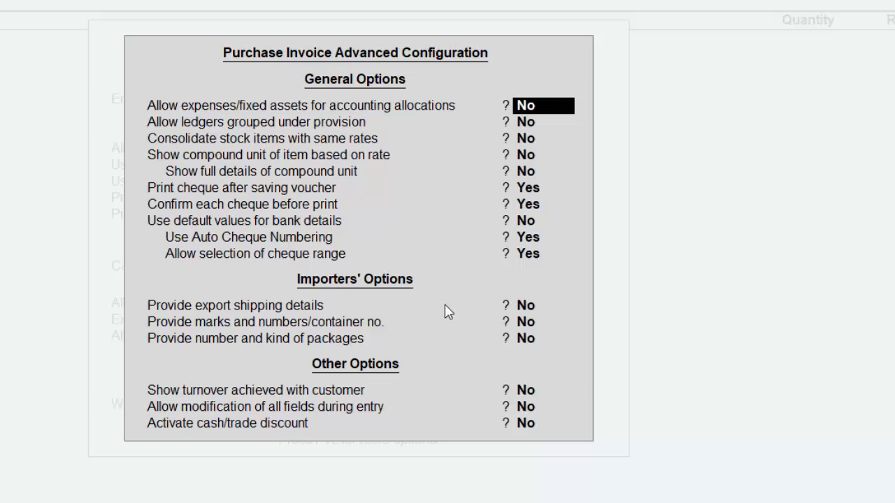
{"action": "key", "text": "Escape"}
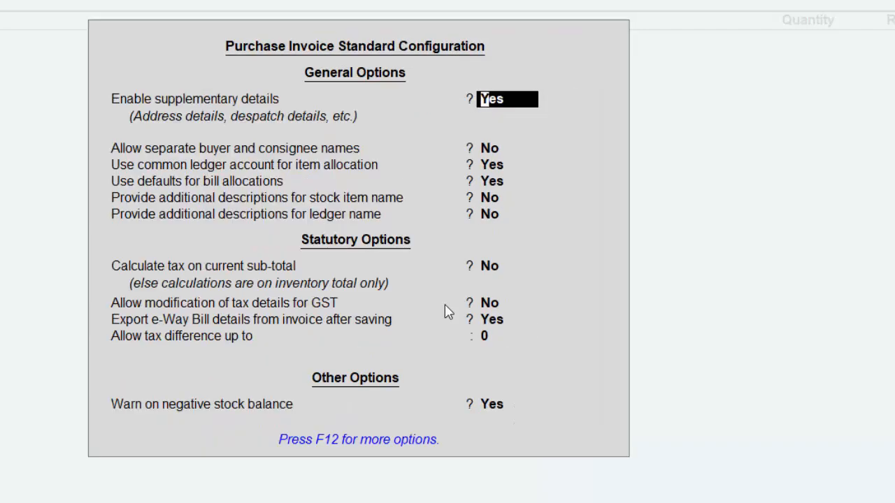
{"action": "key", "text": "ctrl+a"}
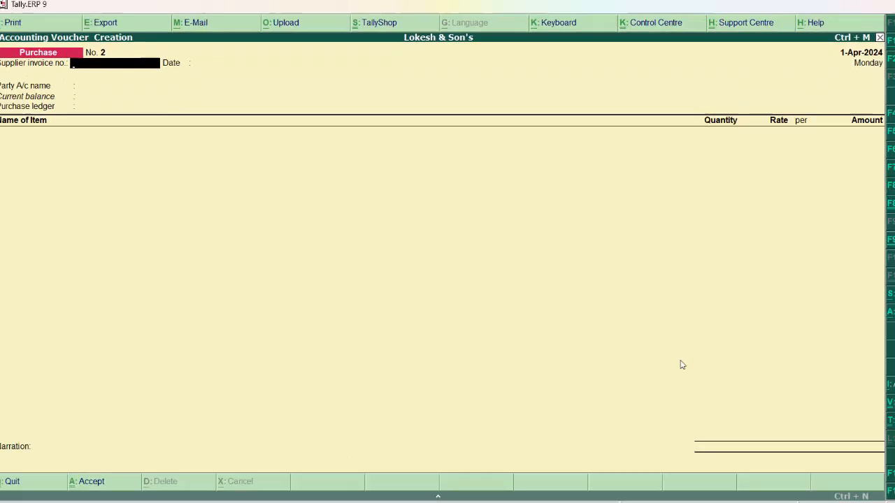